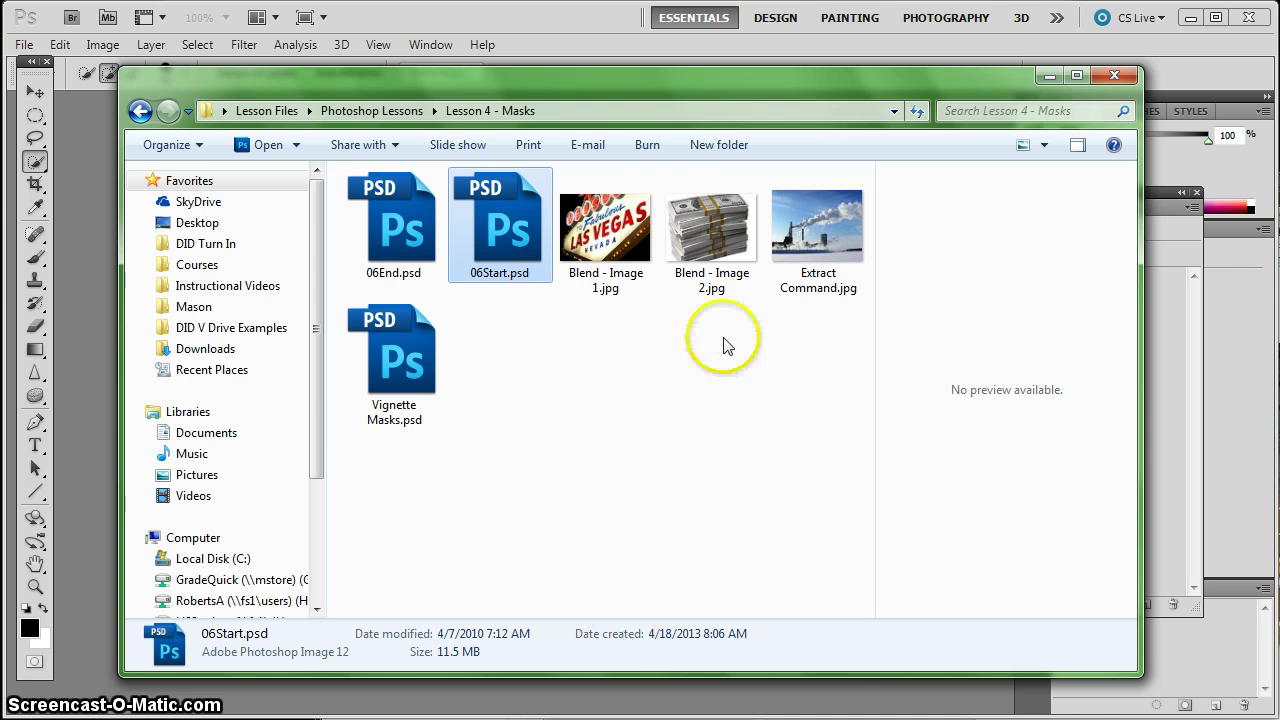
# Open Blend - Image 1.jpg and Blend - Image 2.jpg from the Lesson 4 - Masks folder in Photoshop.
pyautogui.moveTo(590, 100); pyautogui.dragTo(537, 337)
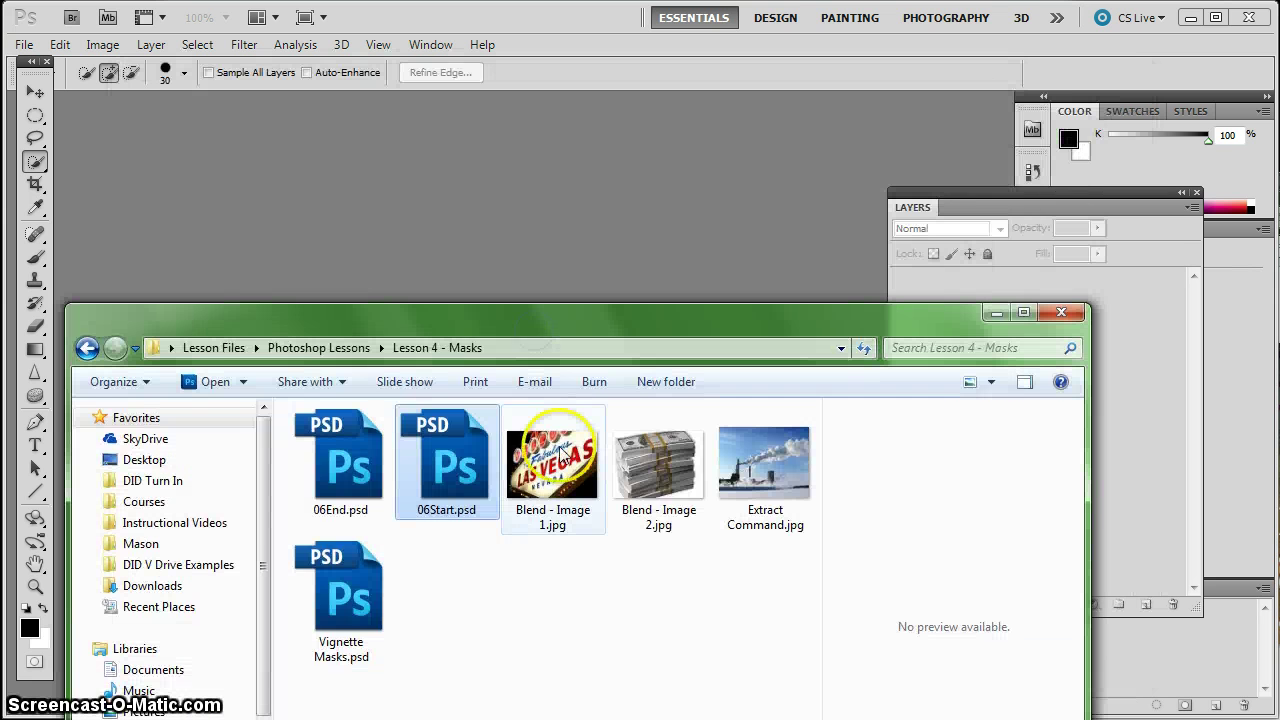
pyautogui.click(552, 462)
pyautogui.keyDown('ctrl'); pyautogui.click(657, 472); pyautogui.keyUp('ctrl')
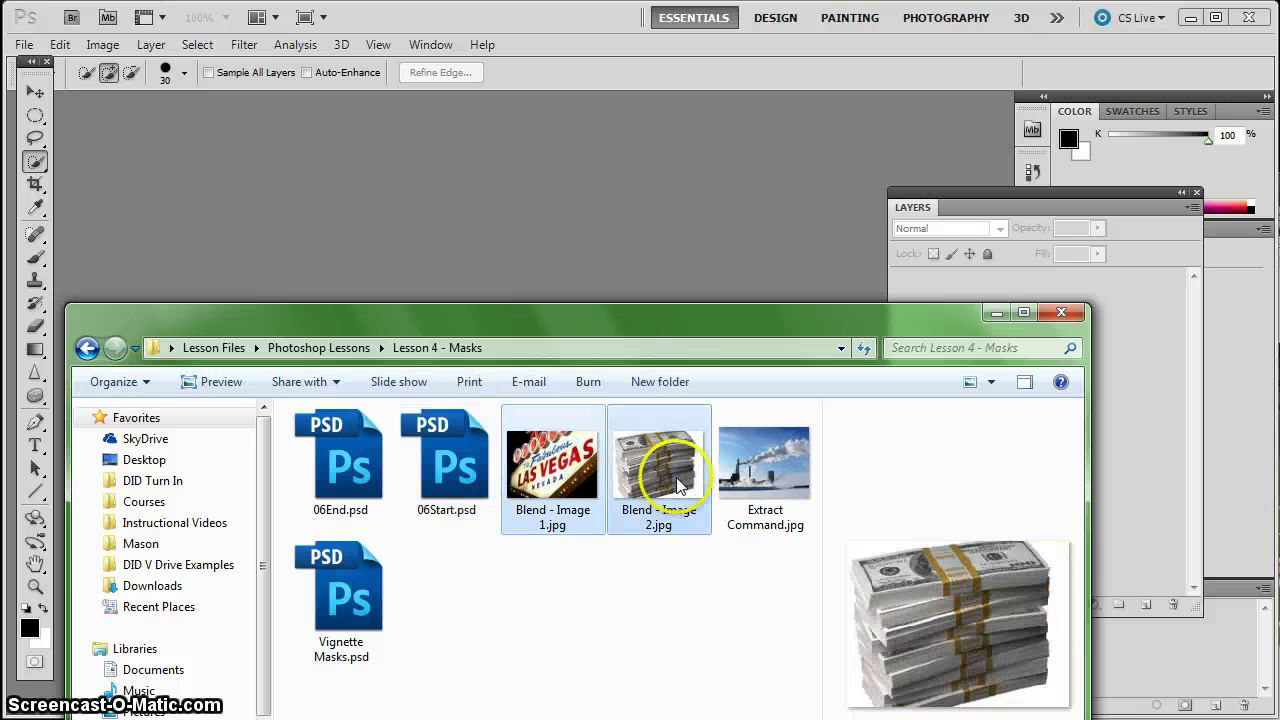
pyautogui.moveTo(657, 477); pyautogui.dragTo(421, 222)
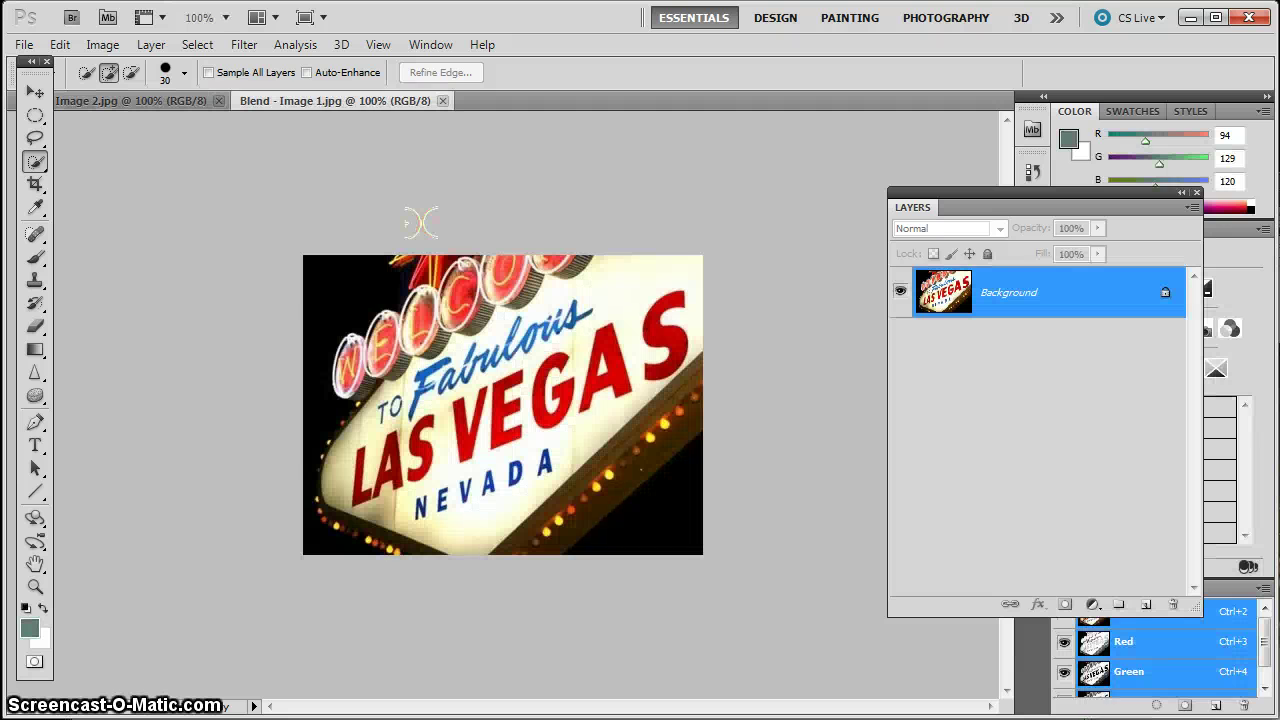
# Tile the documents 2-Up Vertical and drag the money image into the Las Vegas document.
pyautogui.click(272, 22)
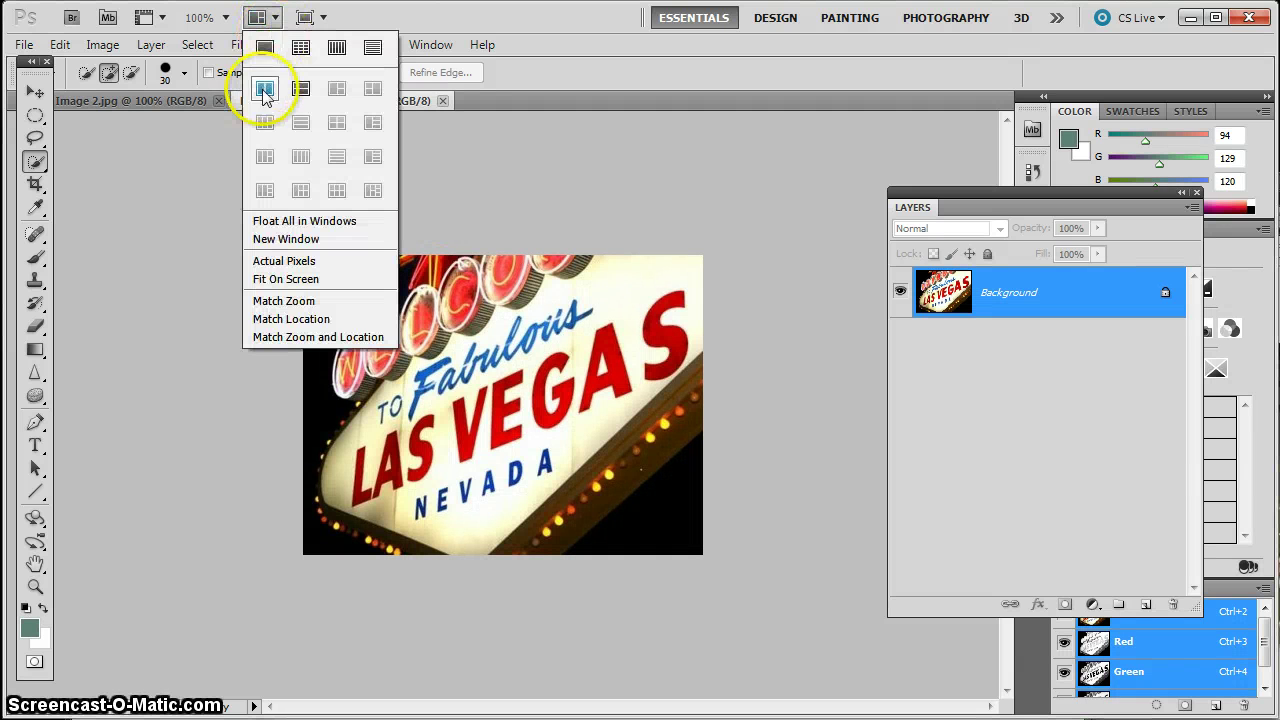
pyautogui.click(264, 88)
pyautogui.click(35, 91)
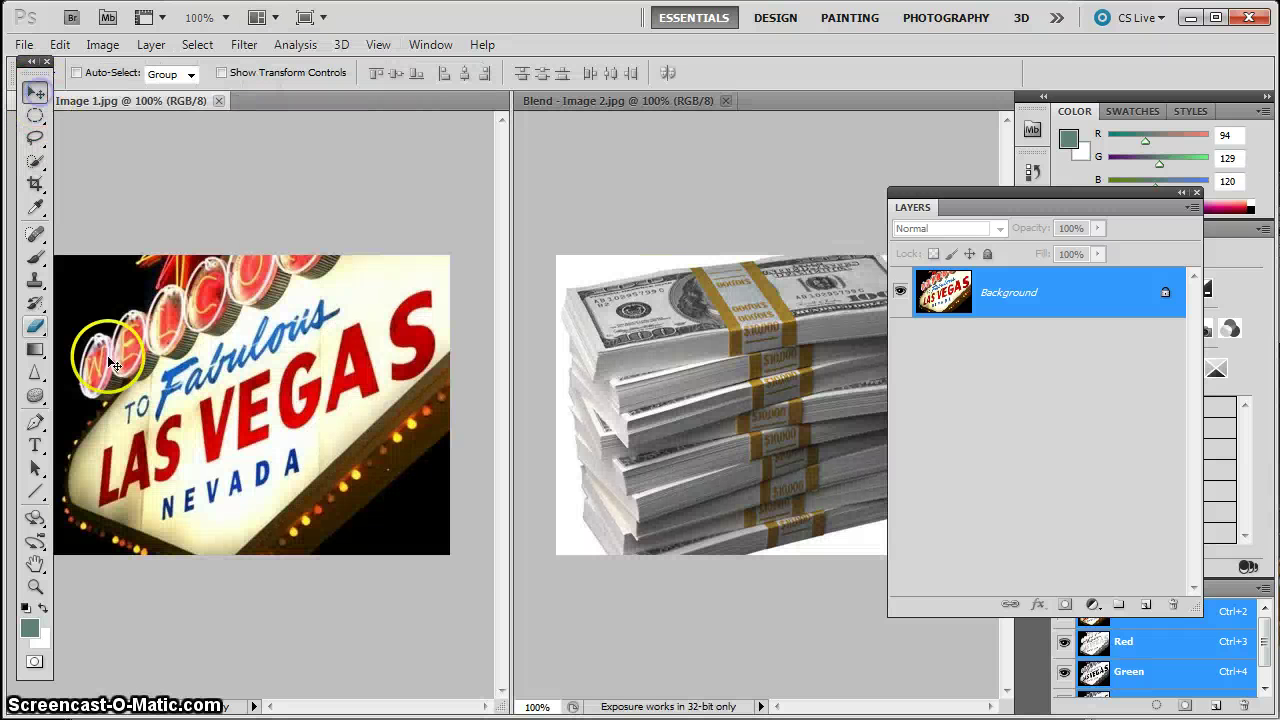
pyautogui.moveTo(648, 356); pyautogui.dragTo(278, 398)
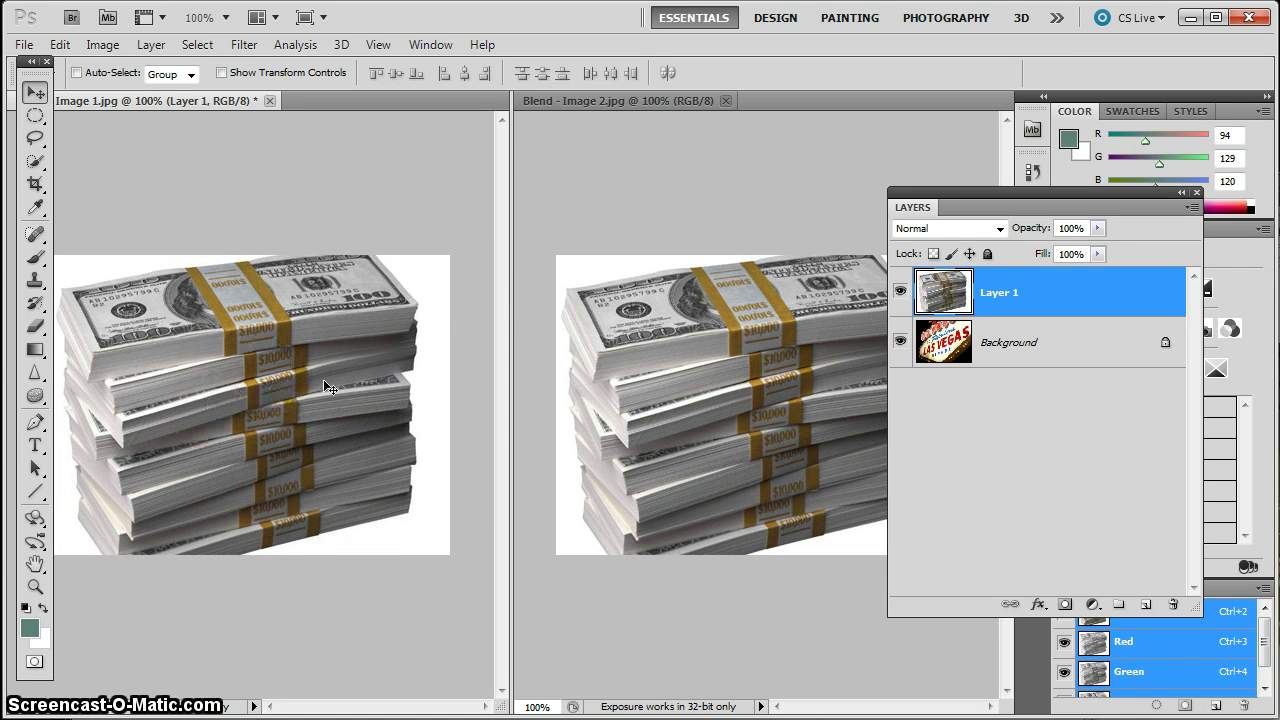
# Close Blend - Image 2.jpg and nudge the money layer into place over the sign.
pyautogui.click(622, 101)
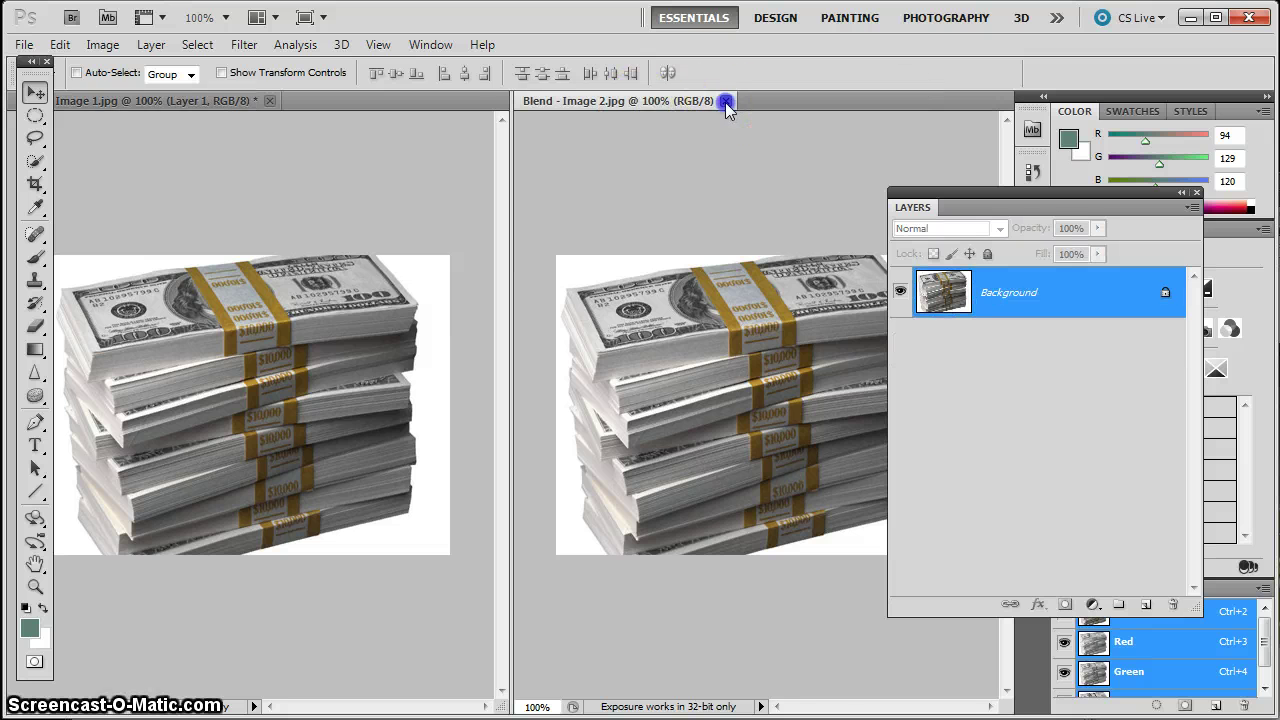
pyautogui.click(726, 101)
pyautogui.moveTo(433, 402); pyautogui.dragTo(434, 407)
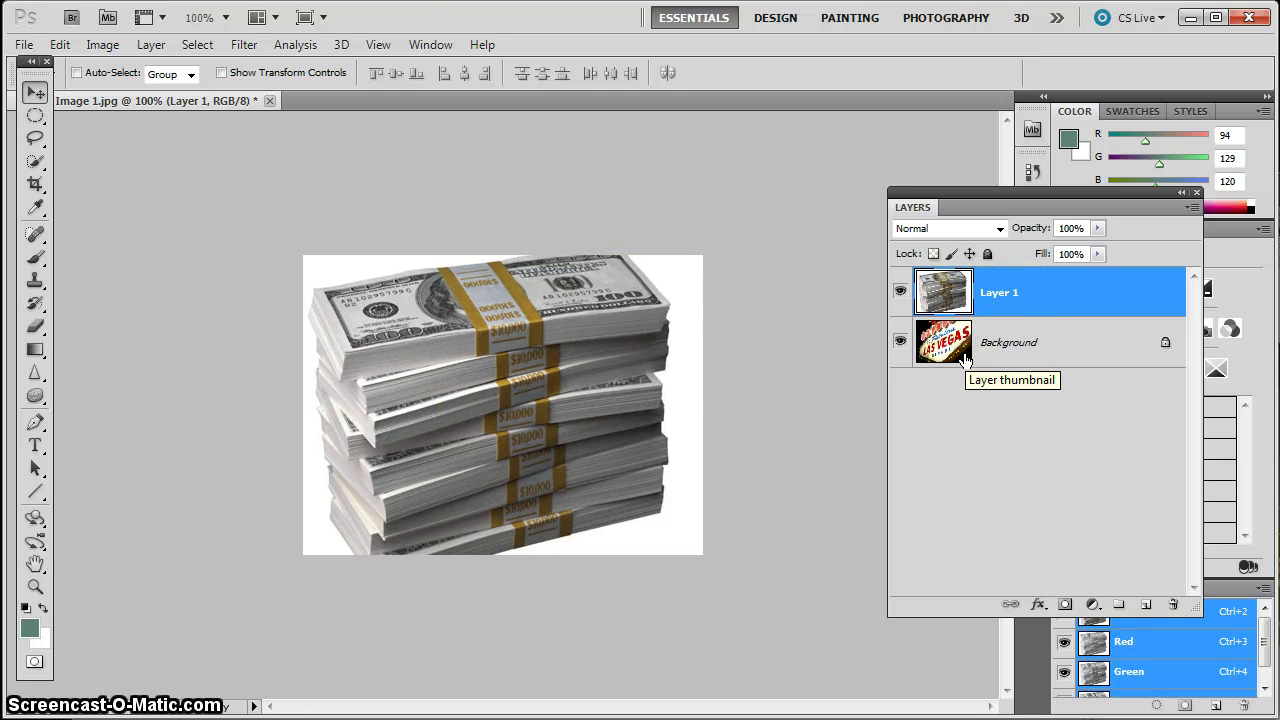
# Add a mask to Layer 1, test and undo a size-25 black brush stroke, and make white the foreground colour.
pyautogui.click(1063, 603)
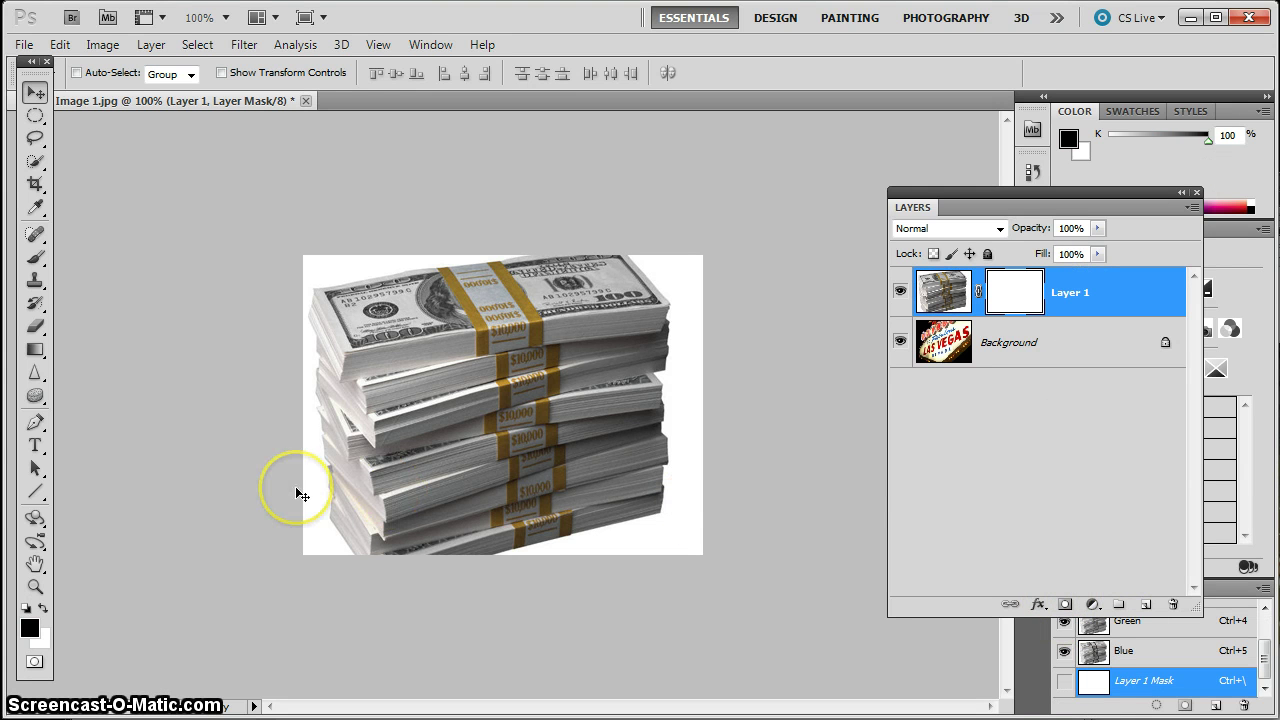
pyautogui.click(36, 258)
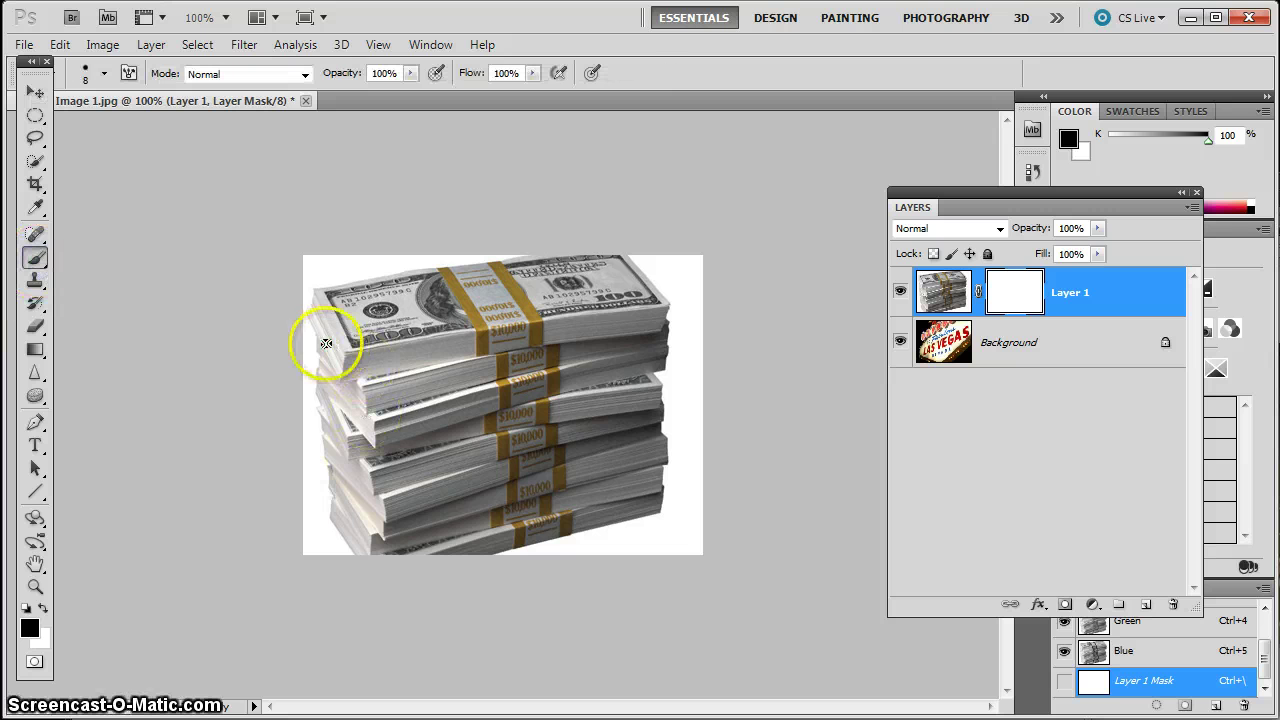
pyautogui.press(']')
pyautogui.press(']')
pyautogui.press(']')
pyautogui.press(']')
pyautogui.press(']')
pyautogui.moveTo(303, 346)
pyautogui.mouseDown()
pyautogui.moveTo(297, 326)
pyautogui.moveTo(510, 545)
pyautogui.moveTo(295, 321)
pyautogui.mouseUp()
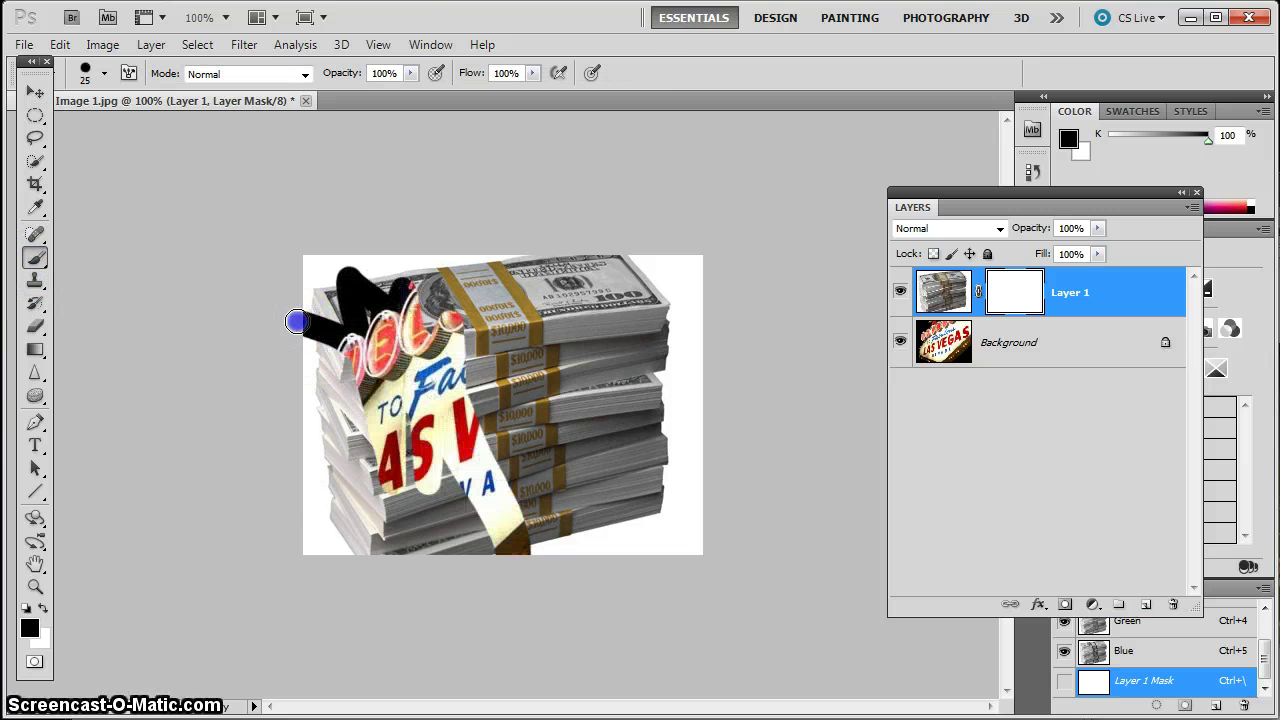
pyautogui.hotkey('ctrl', 'z')
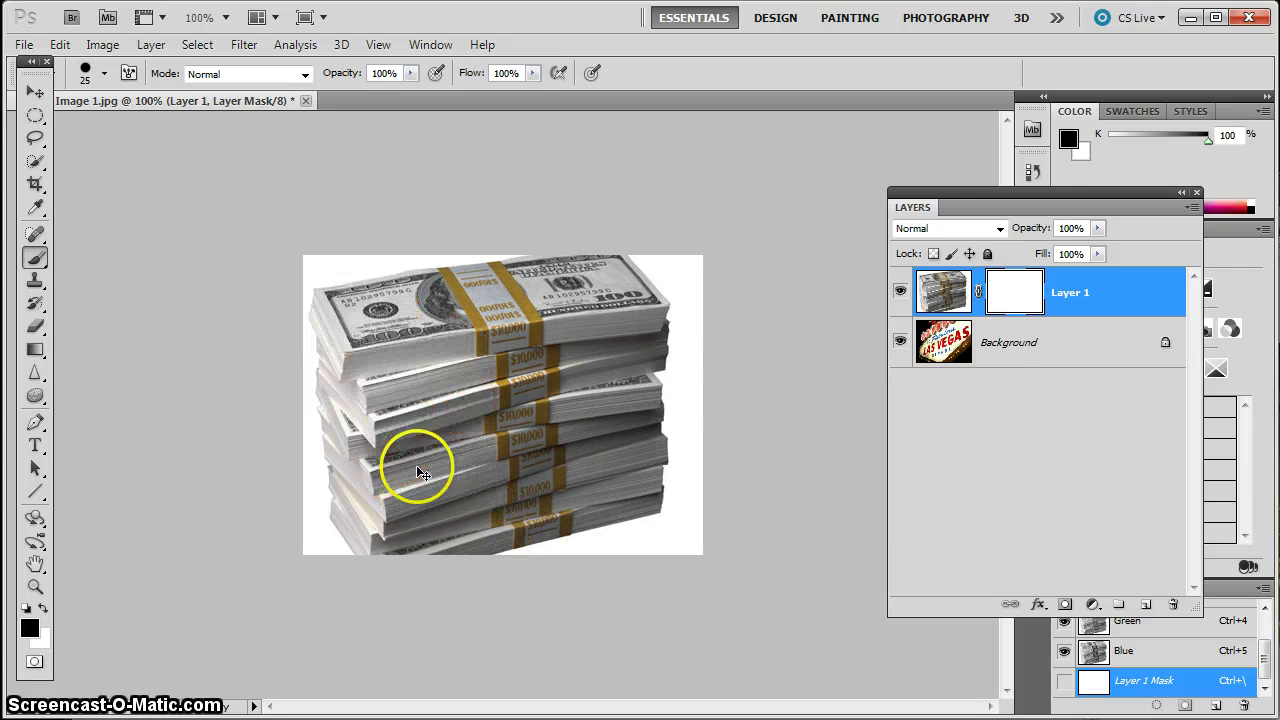
pyautogui.click(44, 608)
pyautogui.click(447, 281)
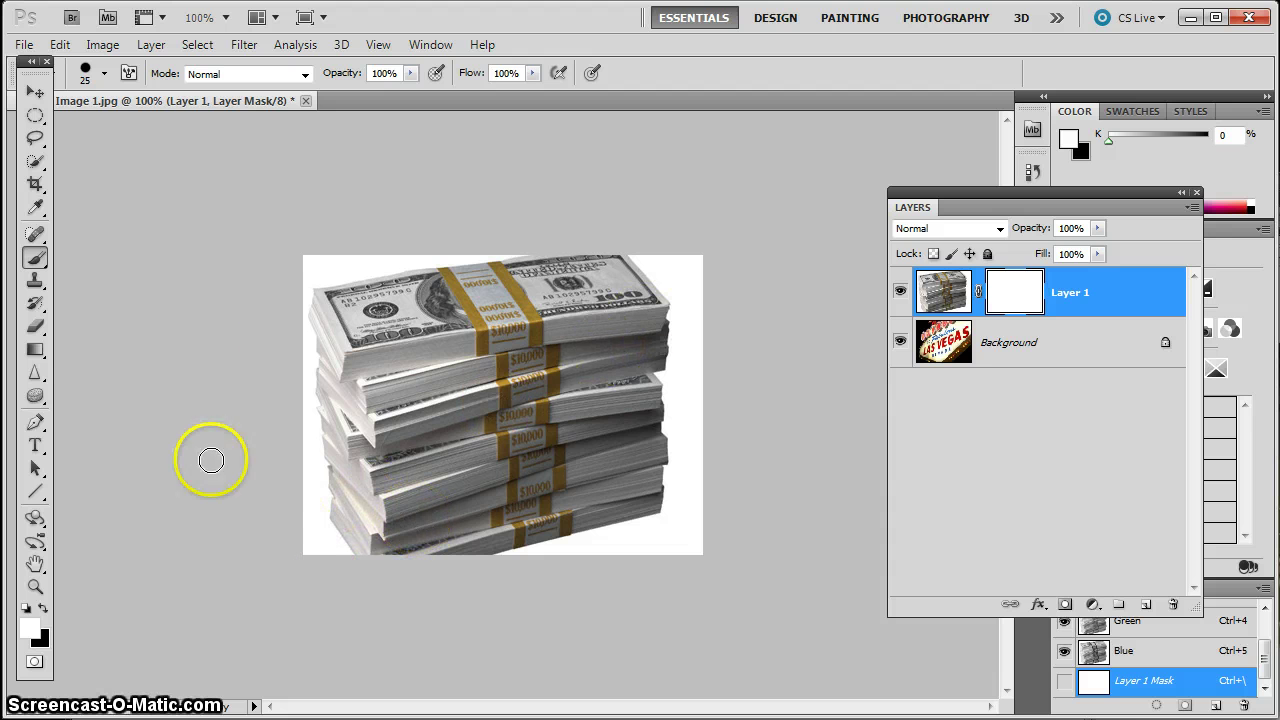
# Drag a black-to-white gradient left to right across Layer 1's mask, redrawing it wider for a softer blend.
pyautogui.click(38, 350)
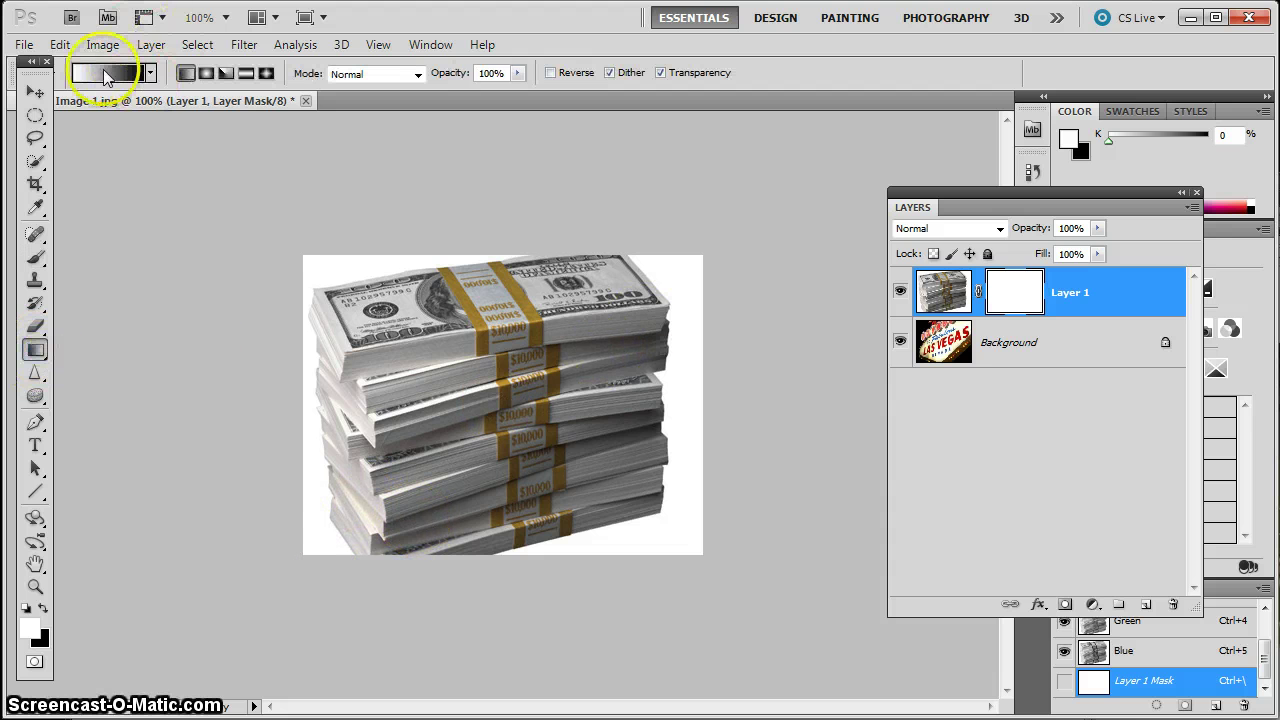
pyautogui.click(41, 608)
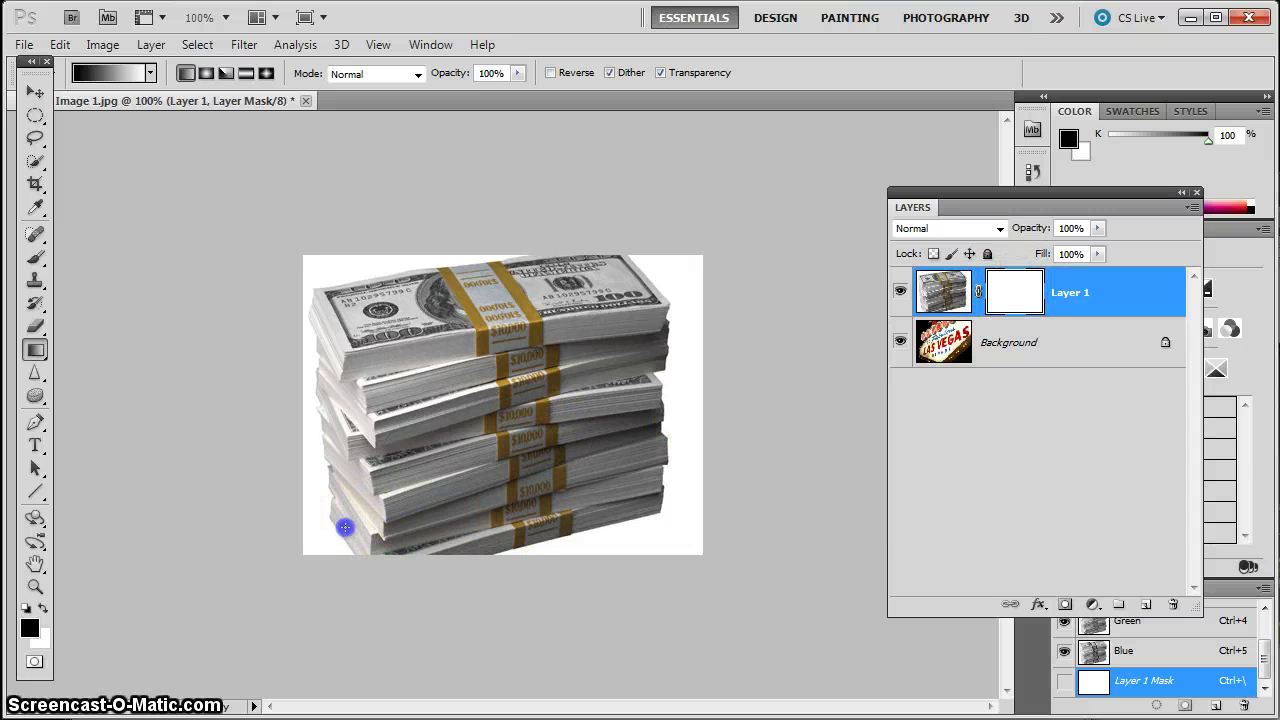
pyautogui.moveTo(344, 527); pyautogui.dragTo(591, 366)
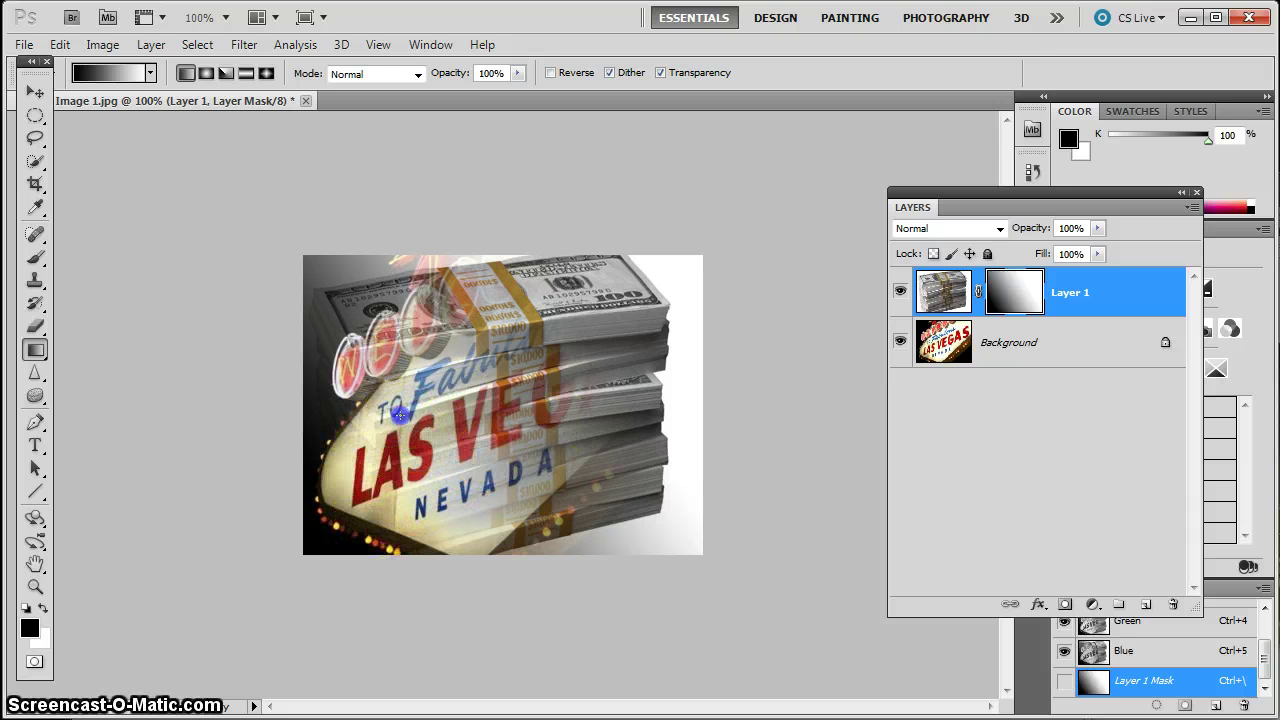
pyautogui.moveTo(400, 414); pyautogui.dragTo(505, 465)
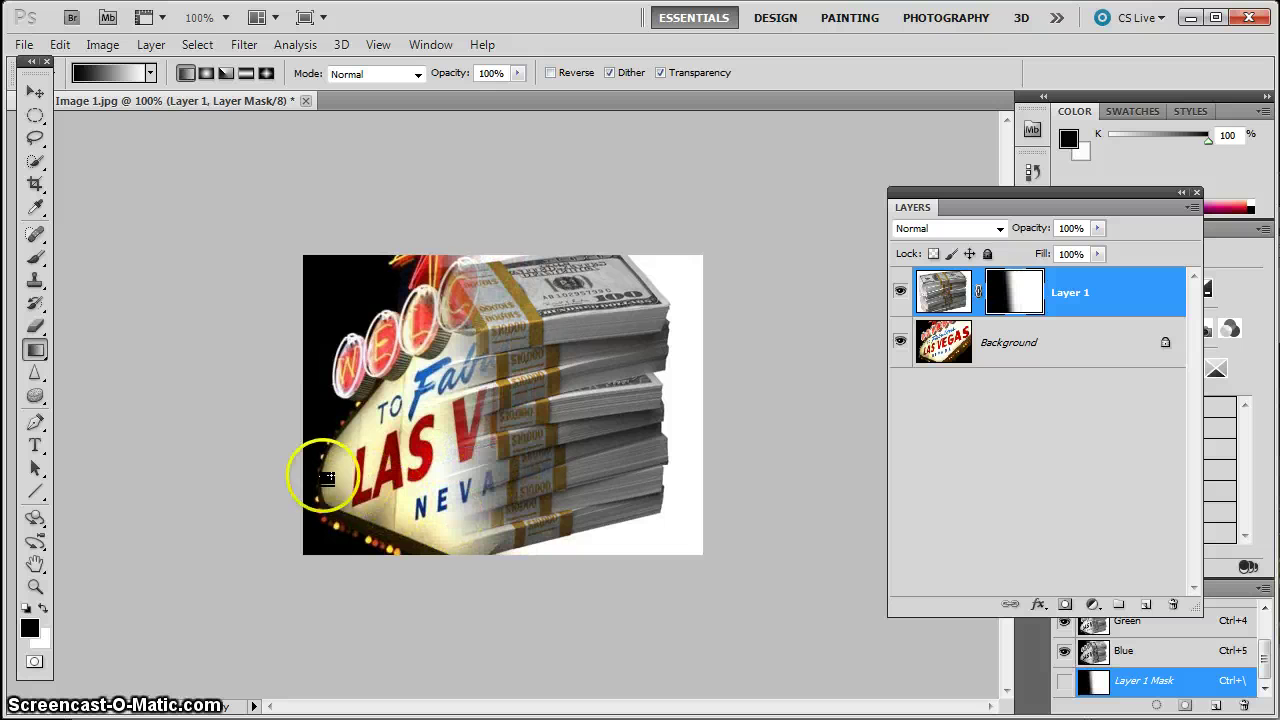
pyautogui.moveTo(349, 484); pyautogui.dragTo(666, 442)
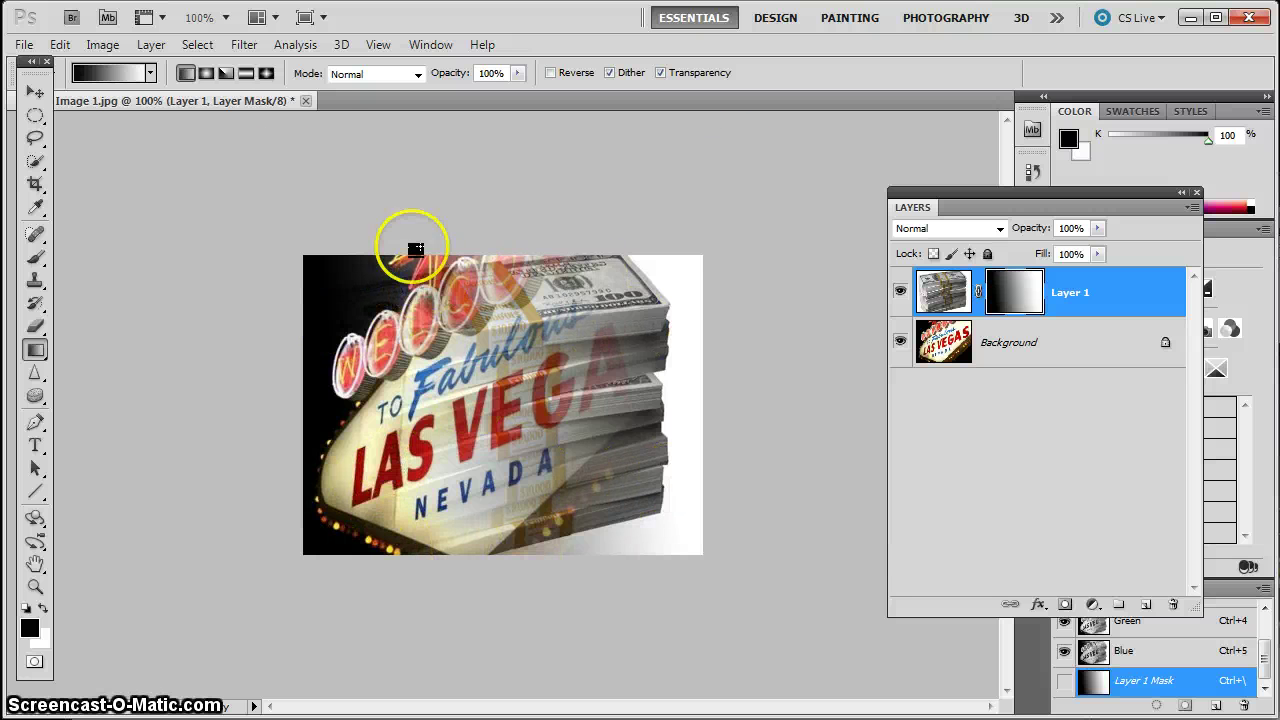
# Zoom into the butterfly collage in Windows Photo Viewer and pan to the sweater's photo-to-sketch fade.
pyautogui.hotkey('alt', 'Tab')
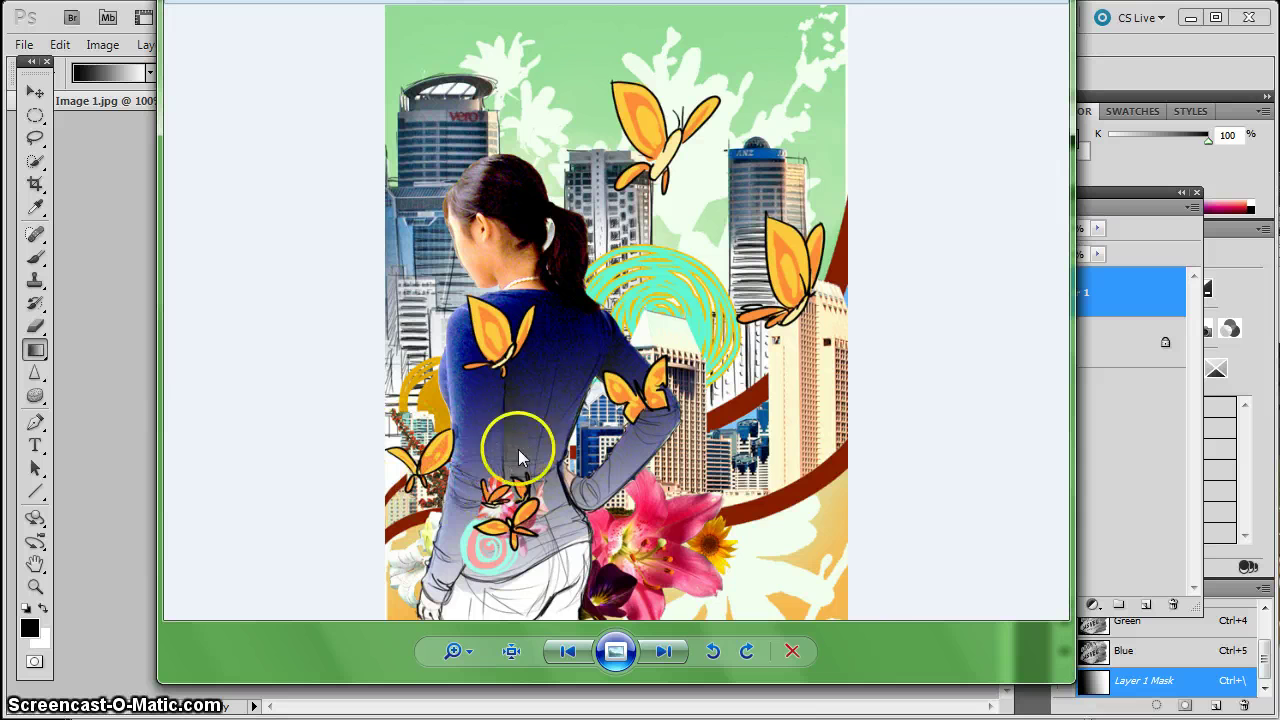
pyautogui.scroll(3, 518, 415)
pyautogui.moveTo(466, 377); pyautogui.dragTo(462, 490)
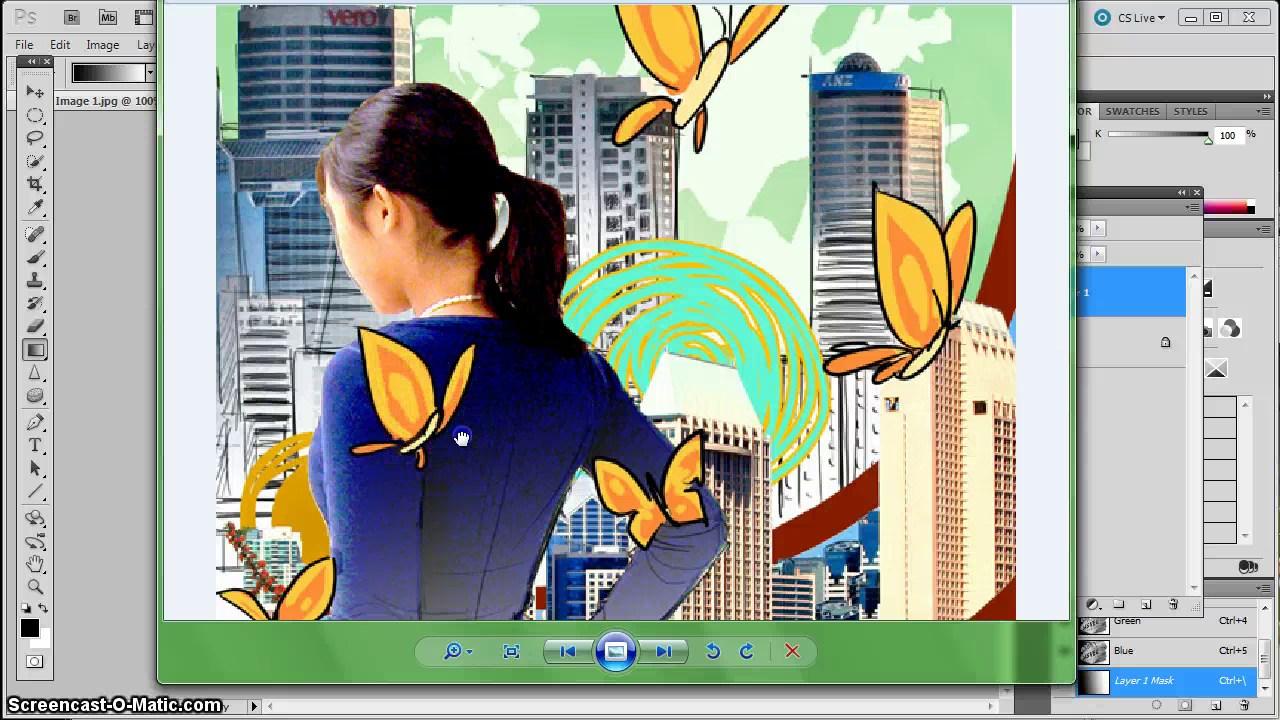
pyautogui.moveTo(464, 436); pyautogui.dragTo(466, 418)
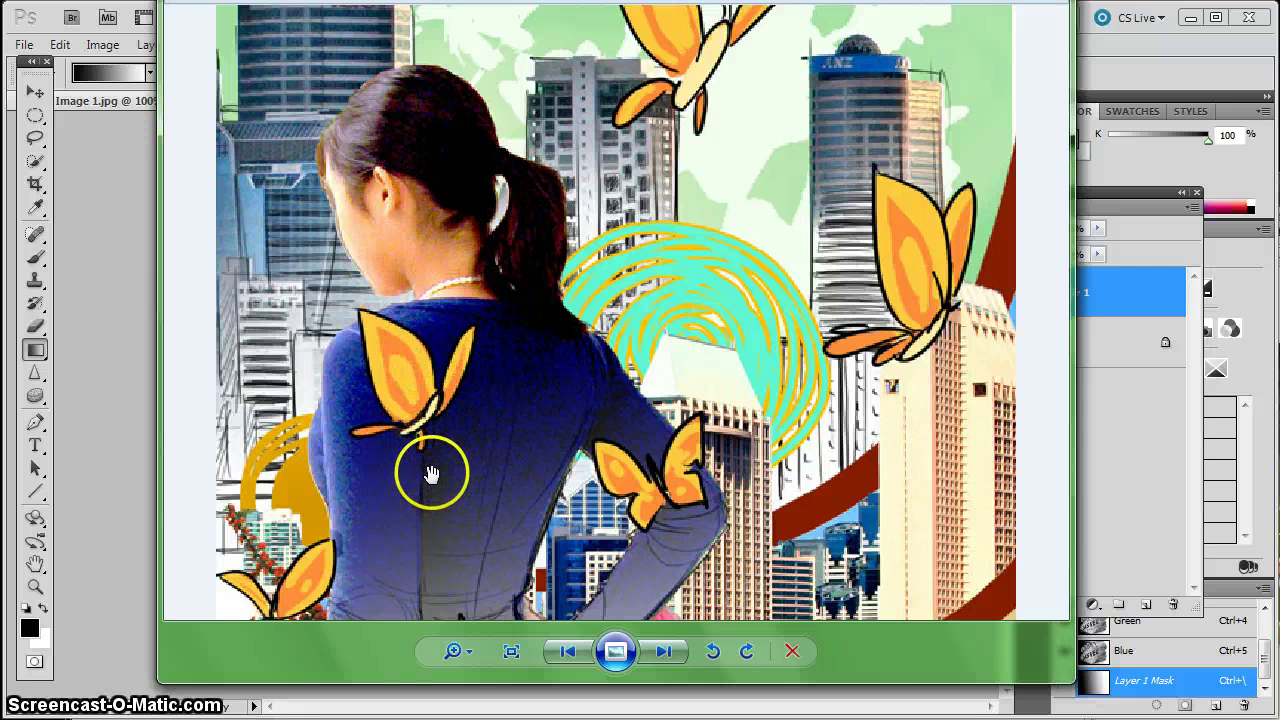
pyautogui.moveTo(447, 498); pyautogui.dragTo(441, 441)
pyautogui.moveTo(423, 491); pyautogui.dragTo(429, 330)
pyautogui.click(383, 445)
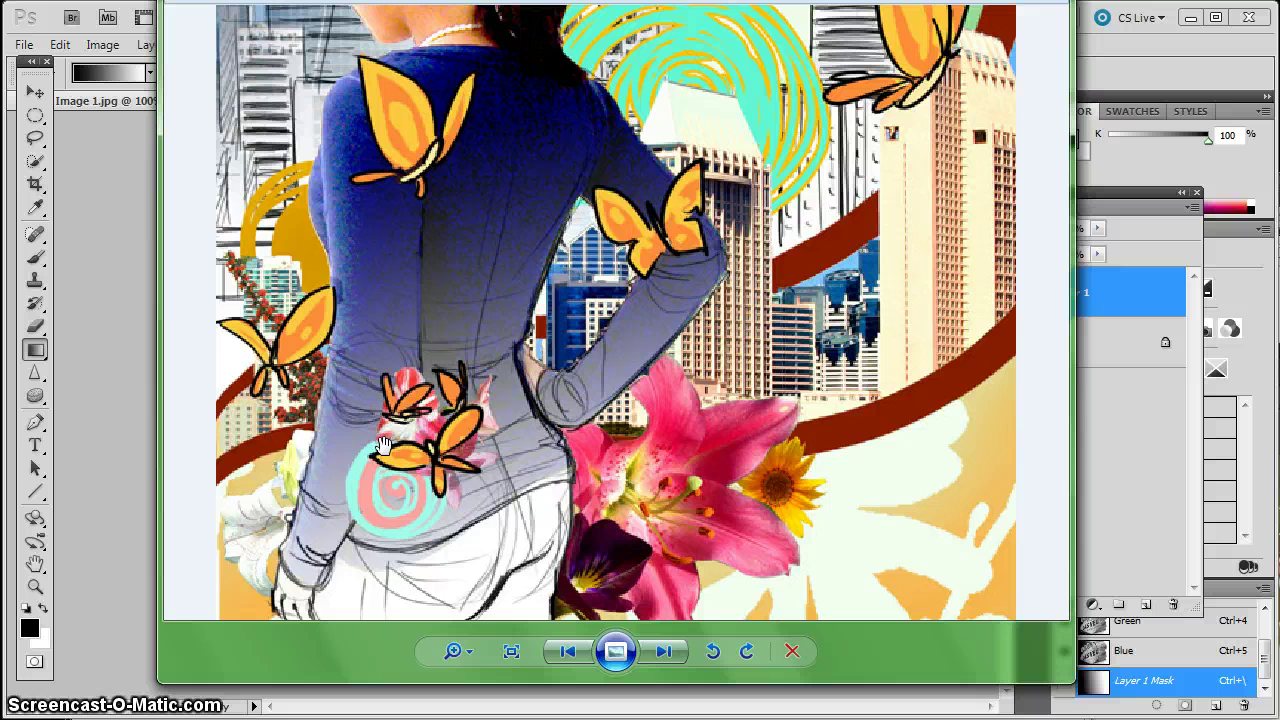
pyautogui.moveTo(383, 445); pyautogui.dragTo(360, 420)
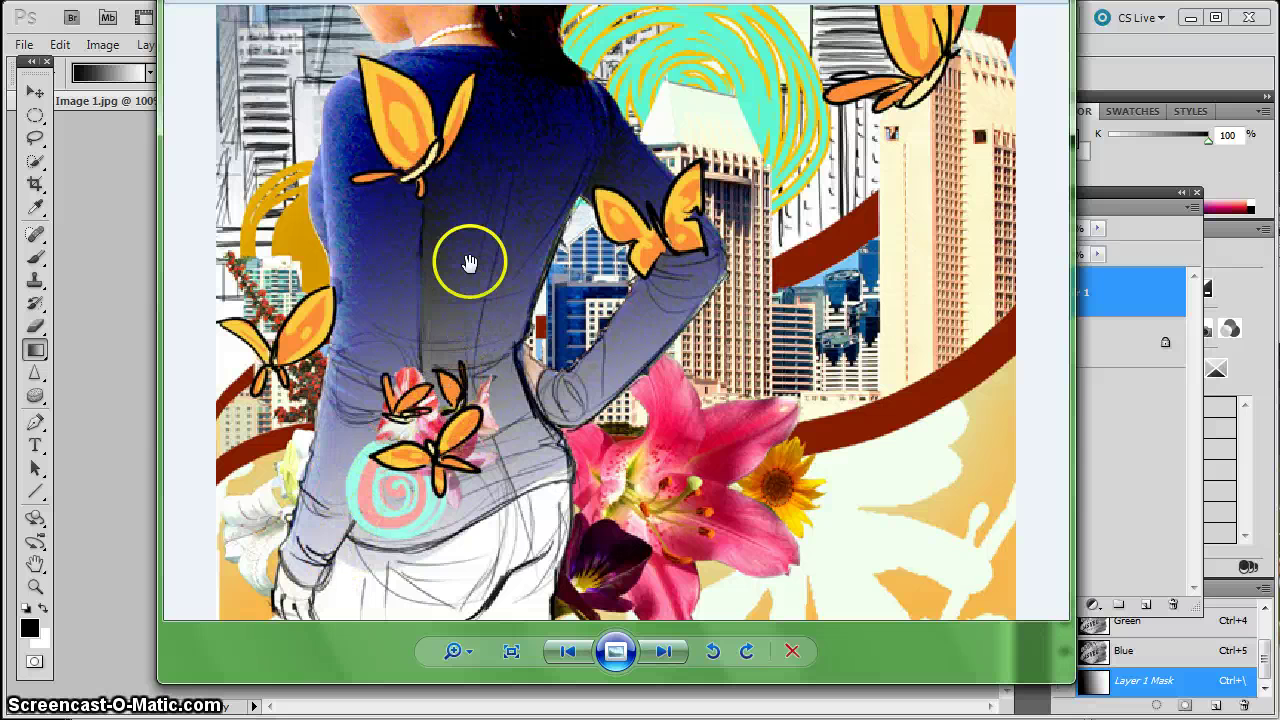
pyautogui.moveTo(364, 241); pyautogui.dragTo(447, 219)
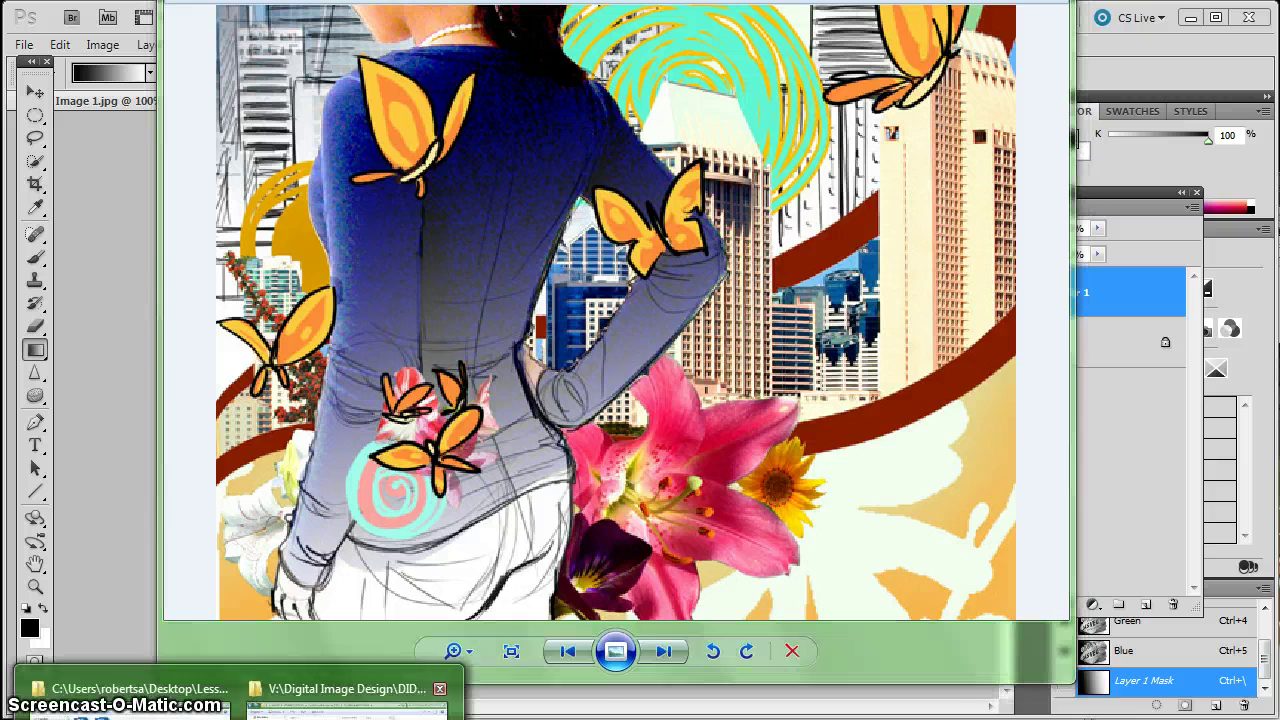
# Open a student's self-portrait JPG from the Self Portraits folder and enlarge the Photo Viewer window.
pyautogui.click(280, 686)
pyautogui.doubleClick(605, 582)
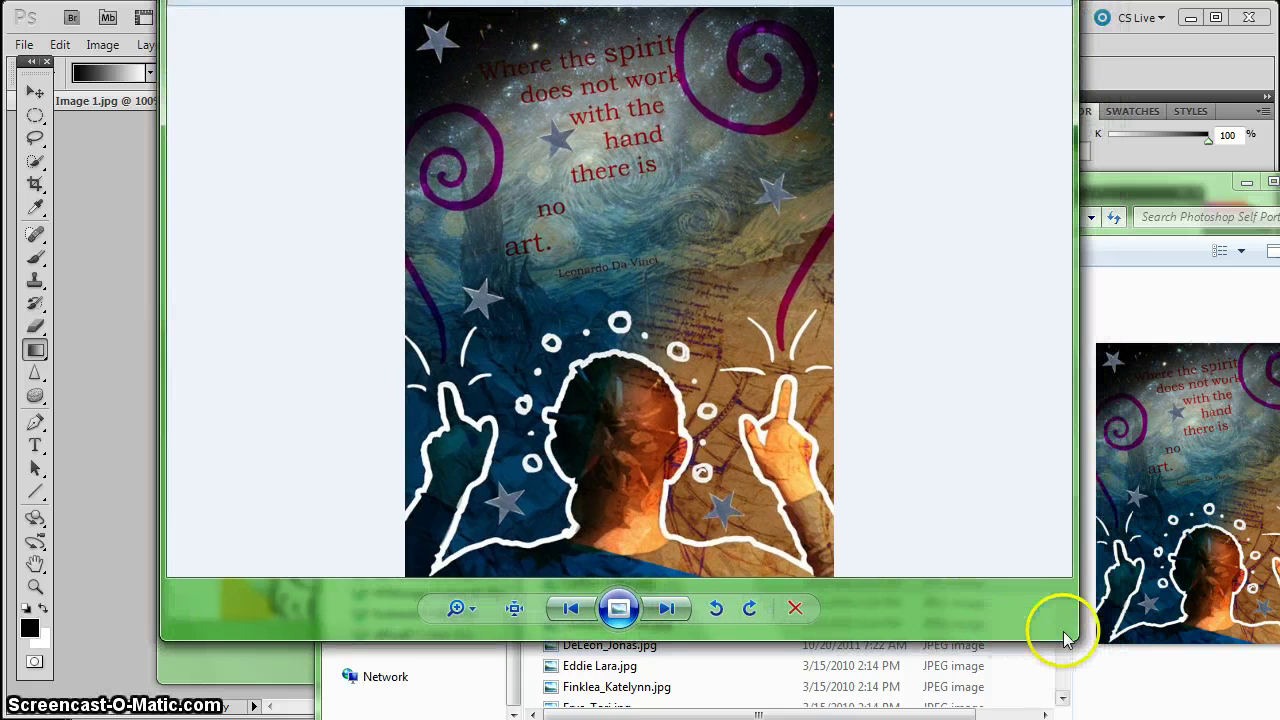
pyautogui.moveTo(1074, 638); pyautogui.dragTo(1138, 719)
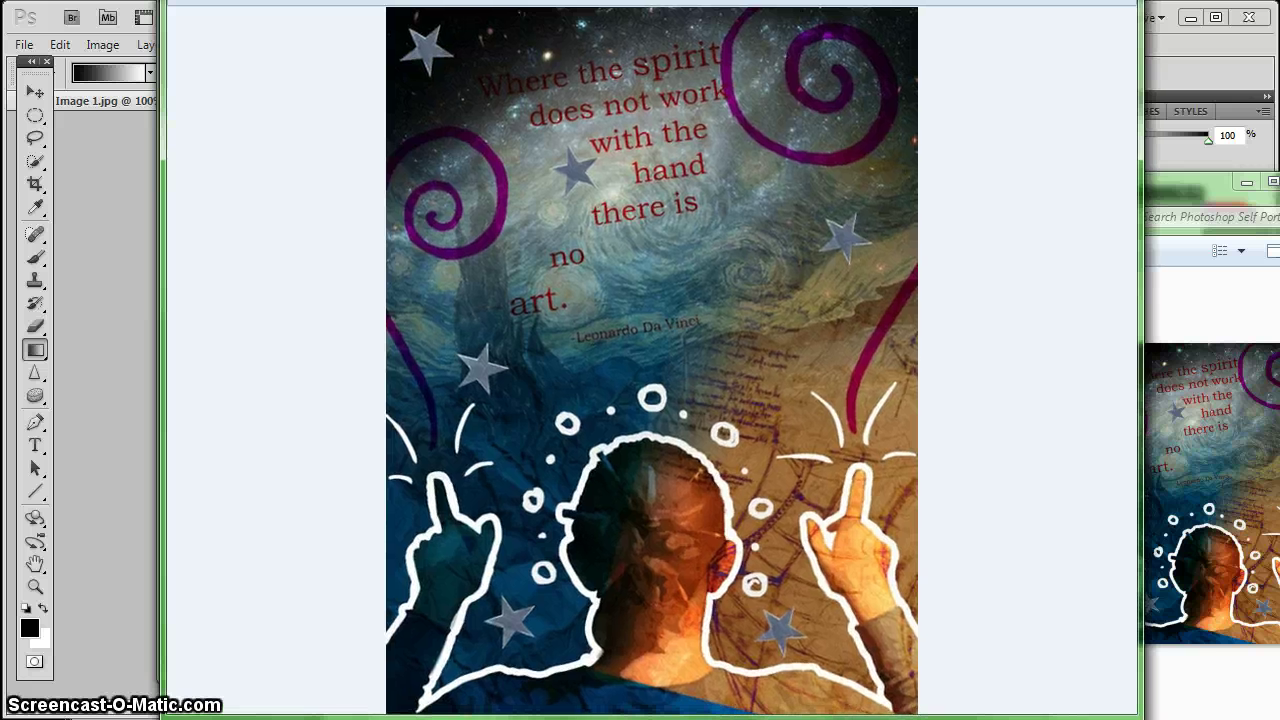